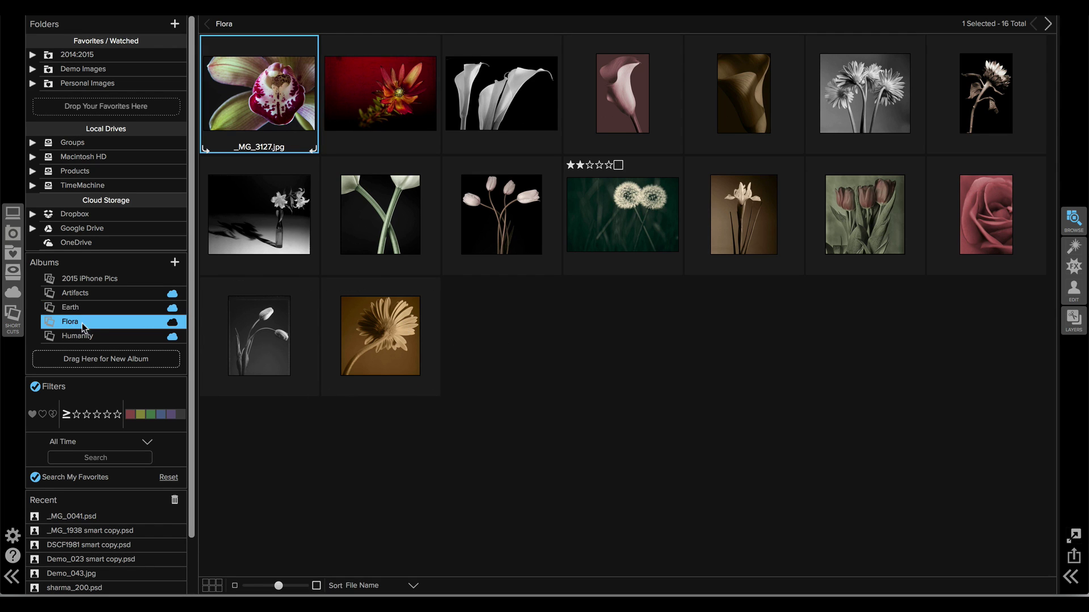
- Select all 16 thumbnails in the Flora album
{"action": "key", "text": "ctrl+a"}
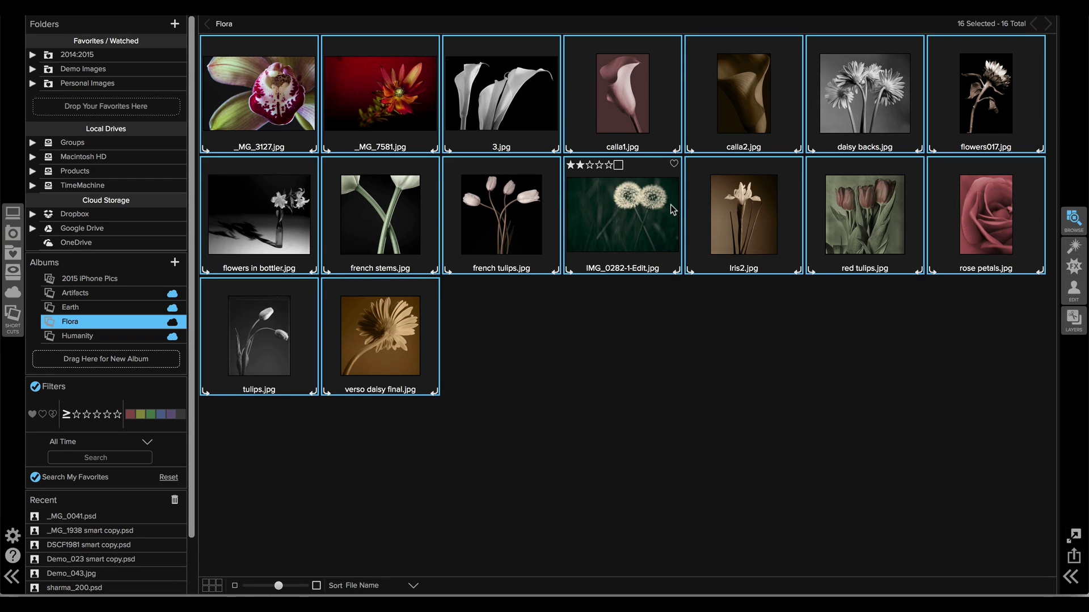
- Open export settings for the selected photos and review File Type, keeping Photoshop
{"action": "left_click", "coordinate": [1075, 538]}
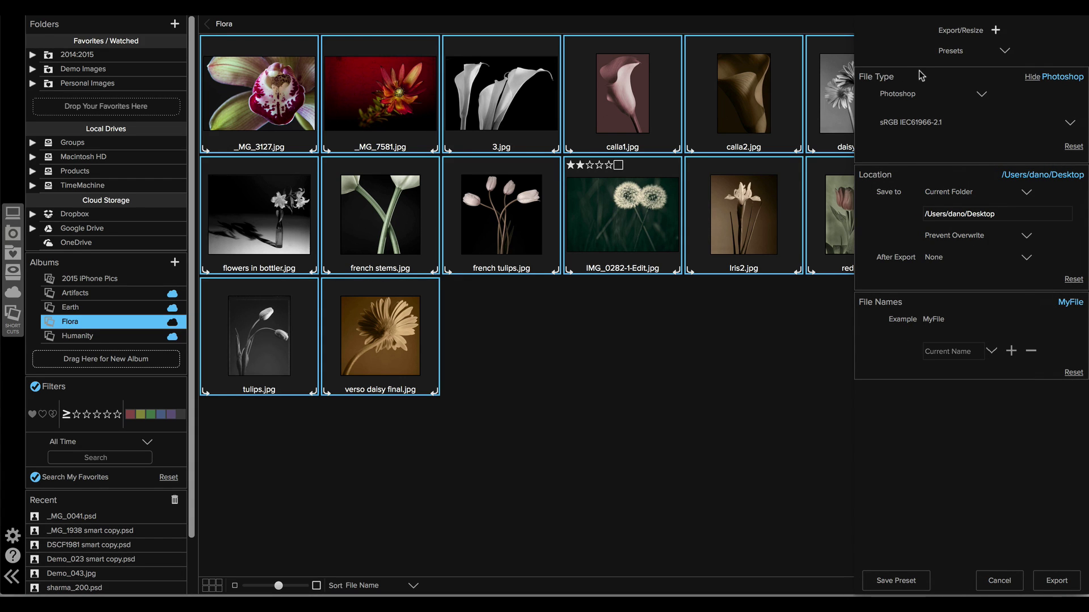
{"action": "left_click", "coordinate": [965, 98]}
{"action": "left_click", "coordinate": [1016, 101]}
- Add a Photo Size section set to resize by Long Edge to 1000 pixels
{"action": "left_click", "coordinate": [997, 31]}
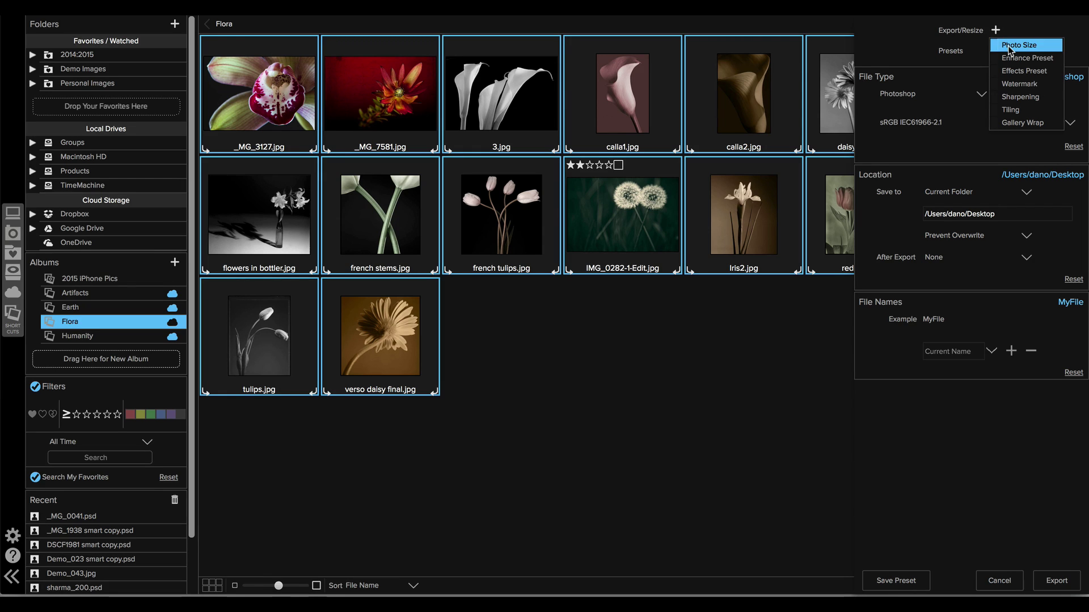
{"action": "left_click", "coordinate": [1010, 47]}
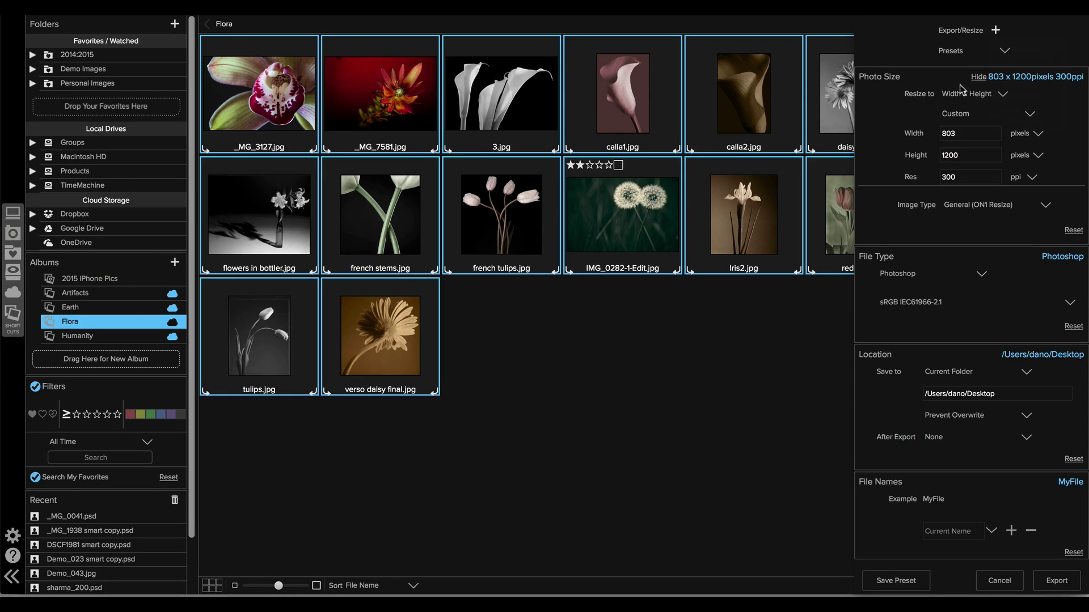
{"action": "left_click", "coordinate": [964, 114]}
{"action": "mouse_move", "coordinate": [968, 140]}
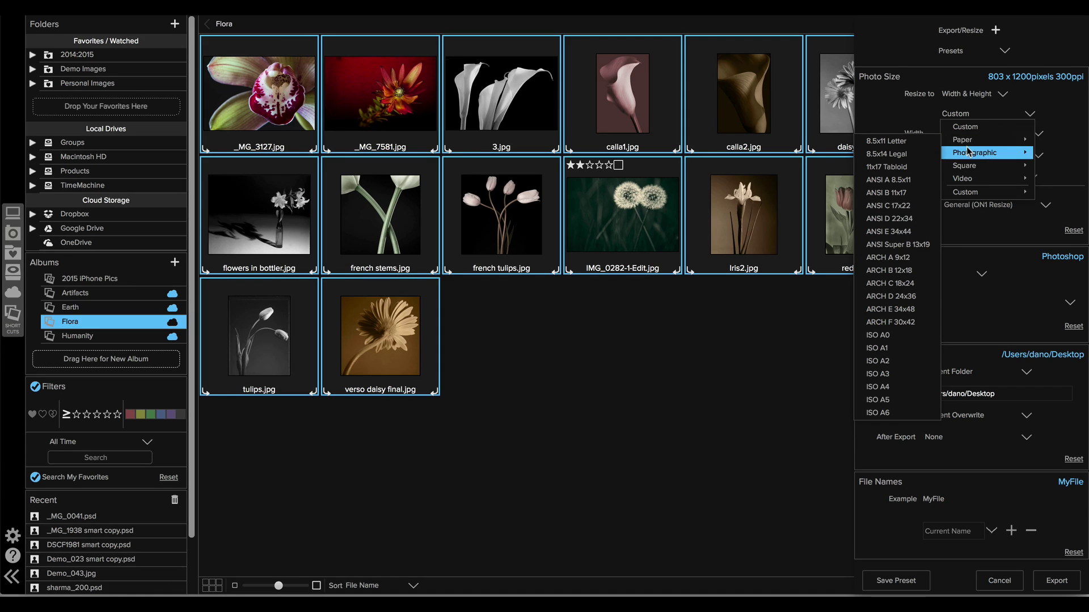
{"action": "mouse_move", "coordinate": [966, 165]}
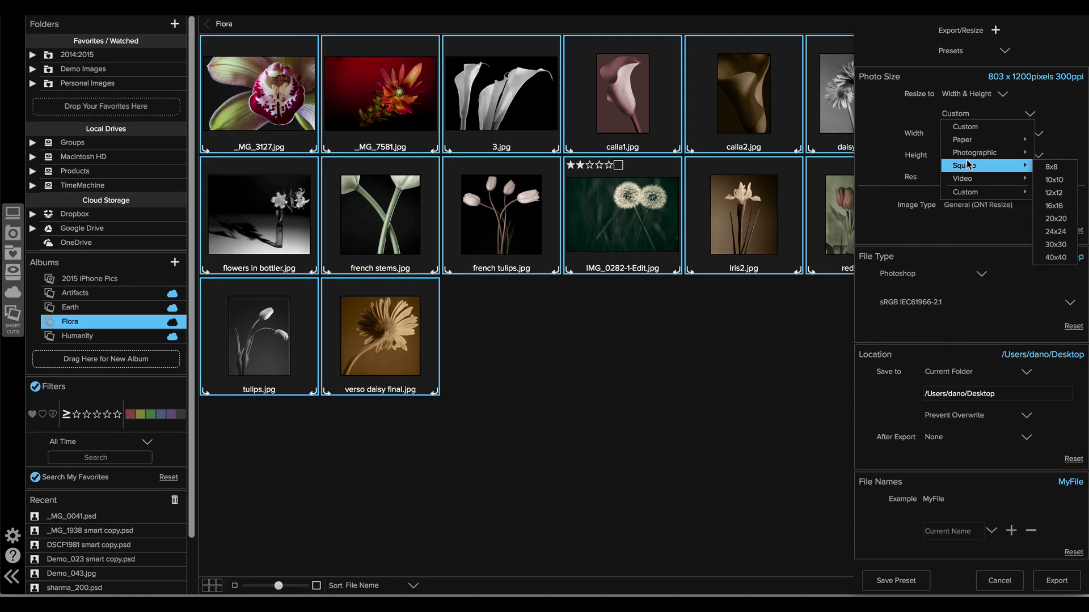
{"action": "left_click", "coordinate": [892, 110]}
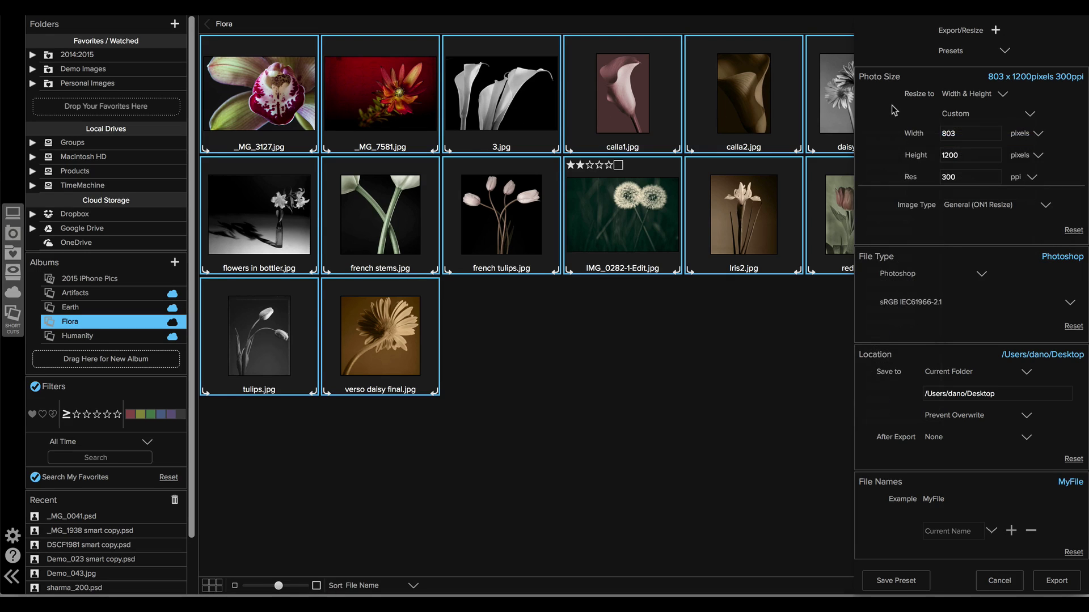
{"action": "left_click", "coordinate": [965, 95]}
{"action": "left_click", "coordinate": [962, 115]}
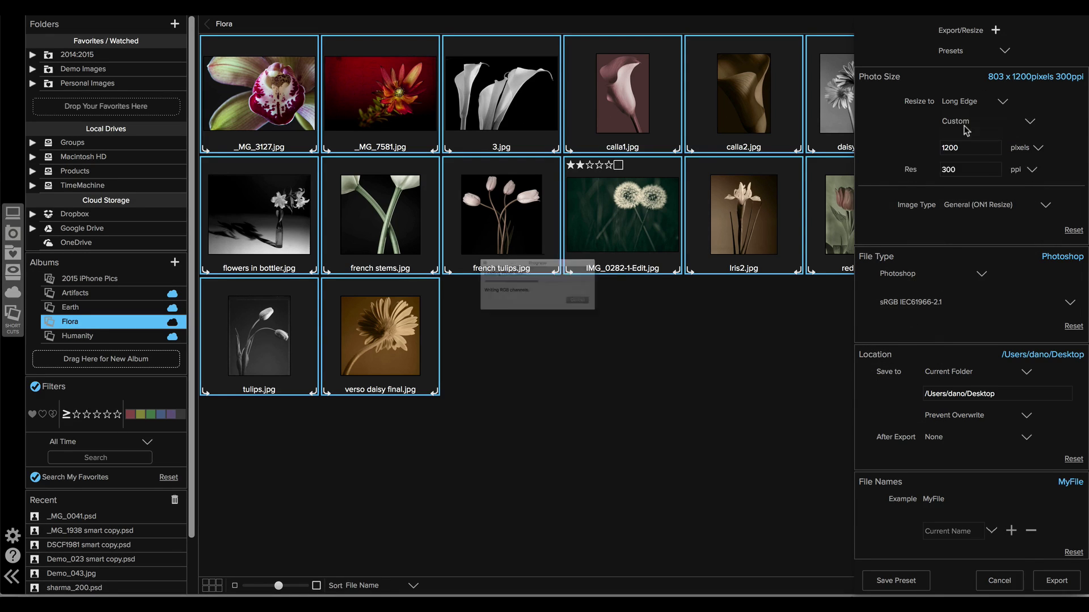
{"action": "left_click", "coordinate": [966, 141]}
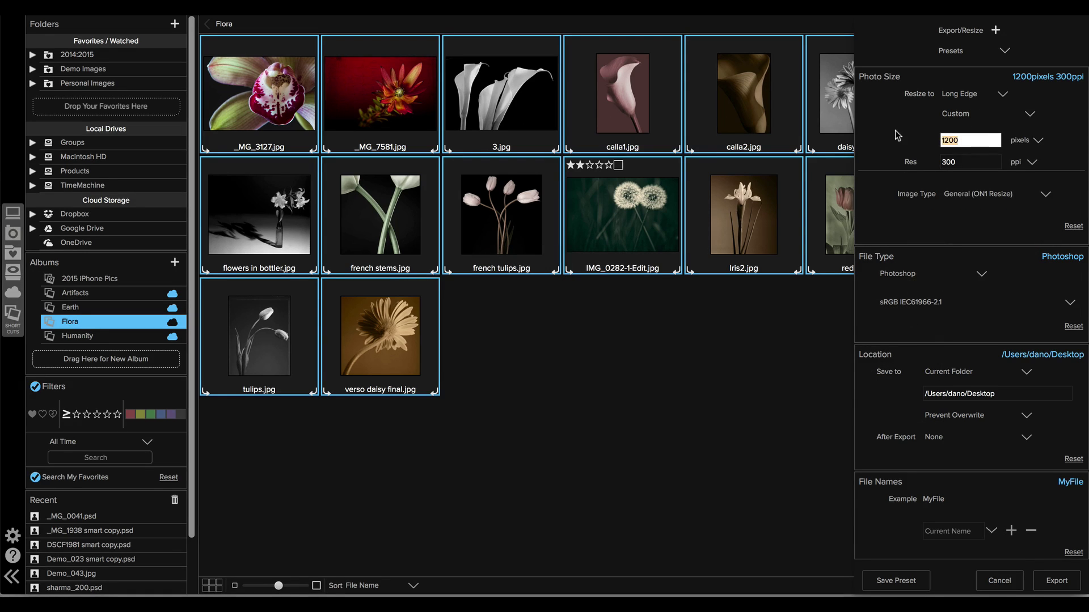
{"action": "type", "text": "1000"}
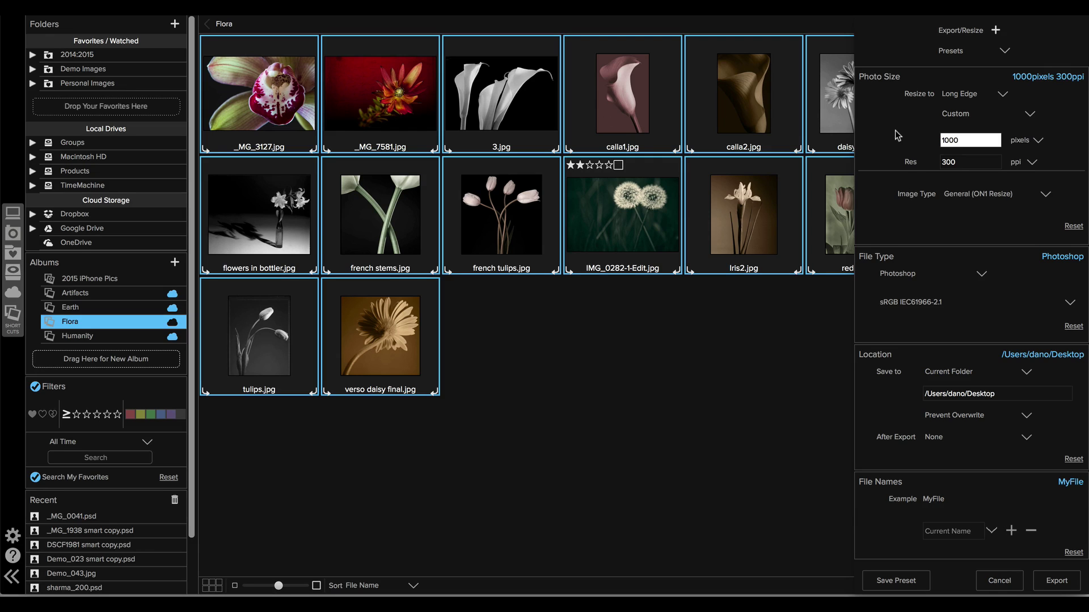
{"action": "left_click", "coordinate": [995, 30]}
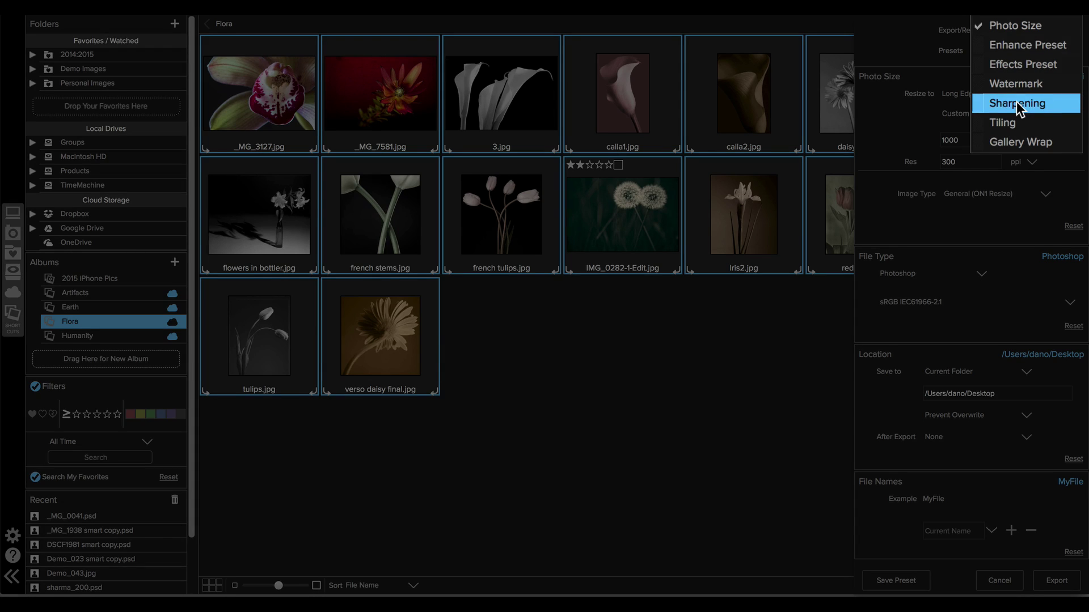
{"action": "left_click", "coordinate": [1017, 142]}
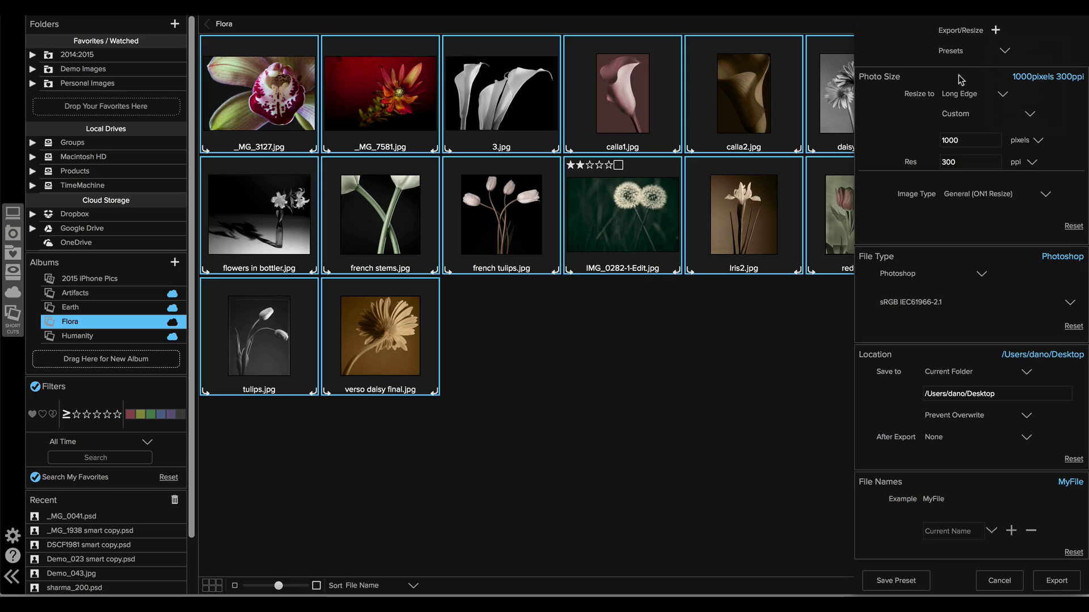
- Create an export preset named 'Small JPG to Desktop' from the current settings
{"action": "left_click", "coordinate": [897, 583]}
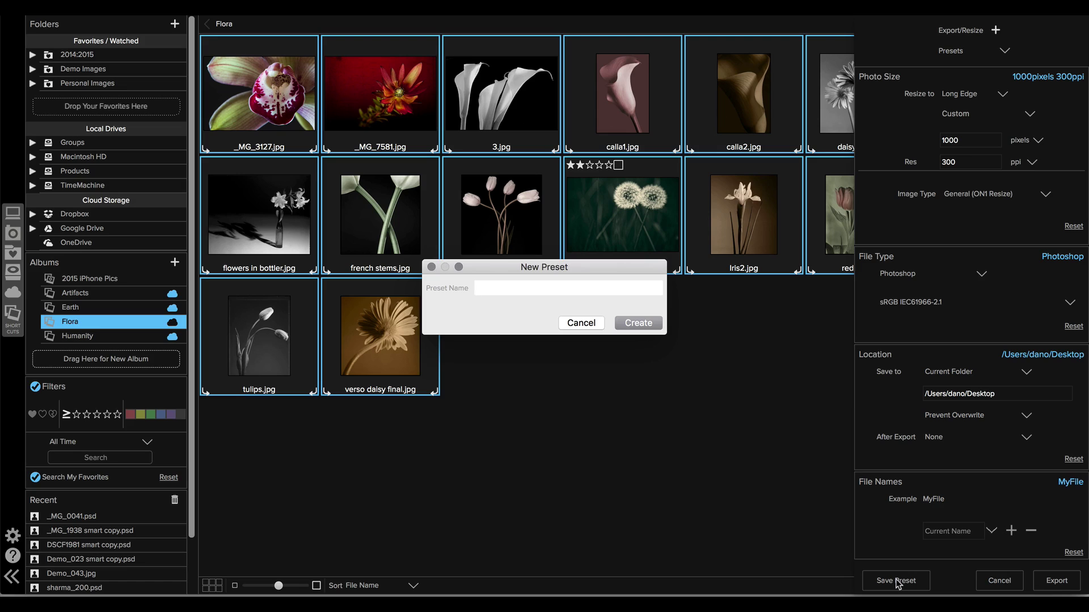
{"action": "type", "text": "Small"}
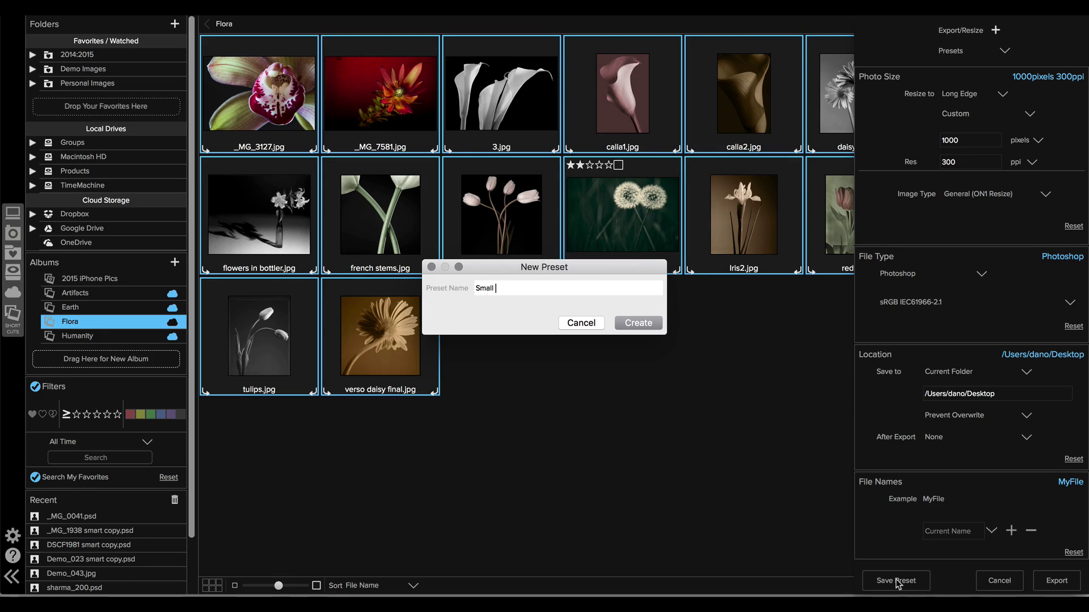
{"action": "type", "text": " JPG to"}
{"action": "type", "text": " Deskt"}
{"action": "type", "text": "op"}
{"action": "left_click", "coordinate": [660, 325]}
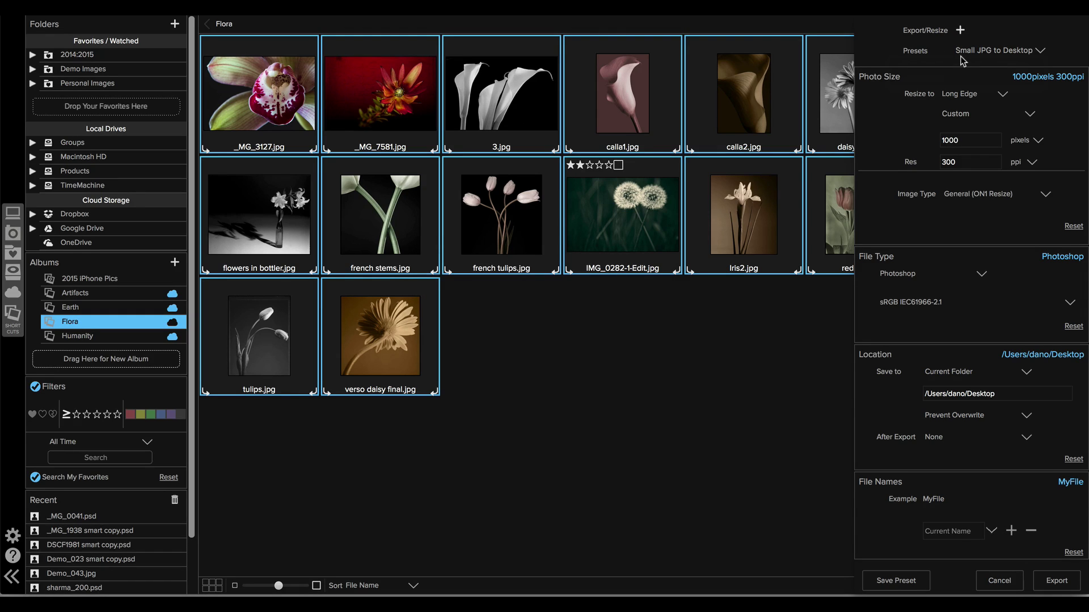